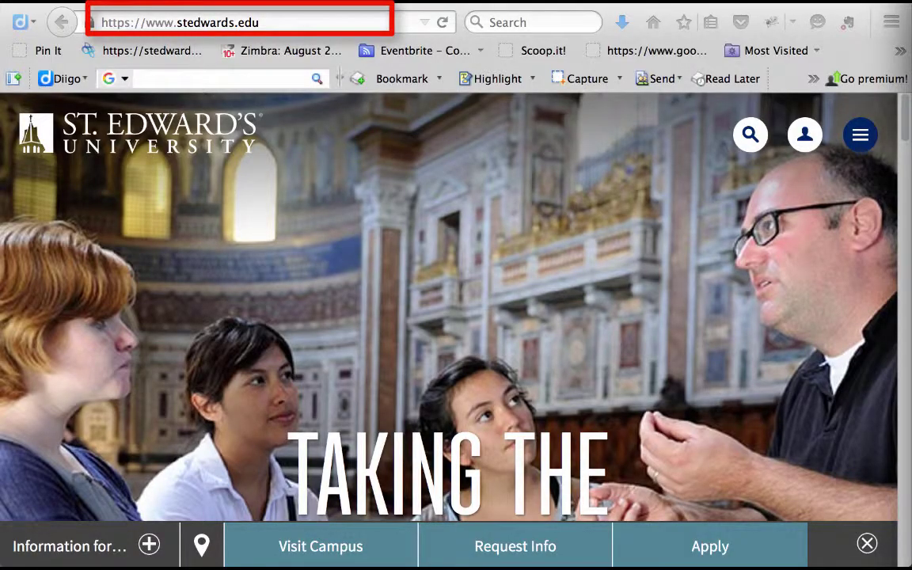
Open the myHilltop portal from the site's LOGIN dropdown
left_click(805, 143)
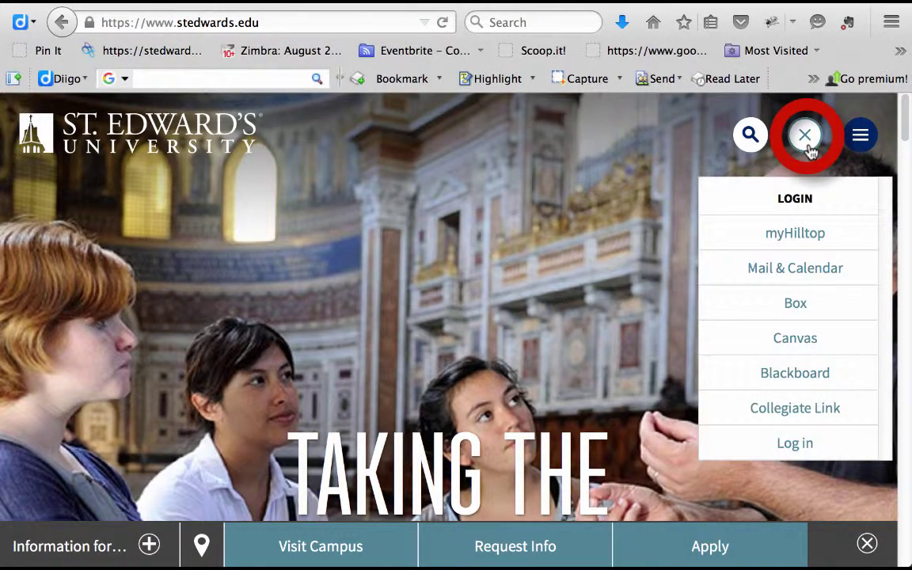
left_click(843, 239)
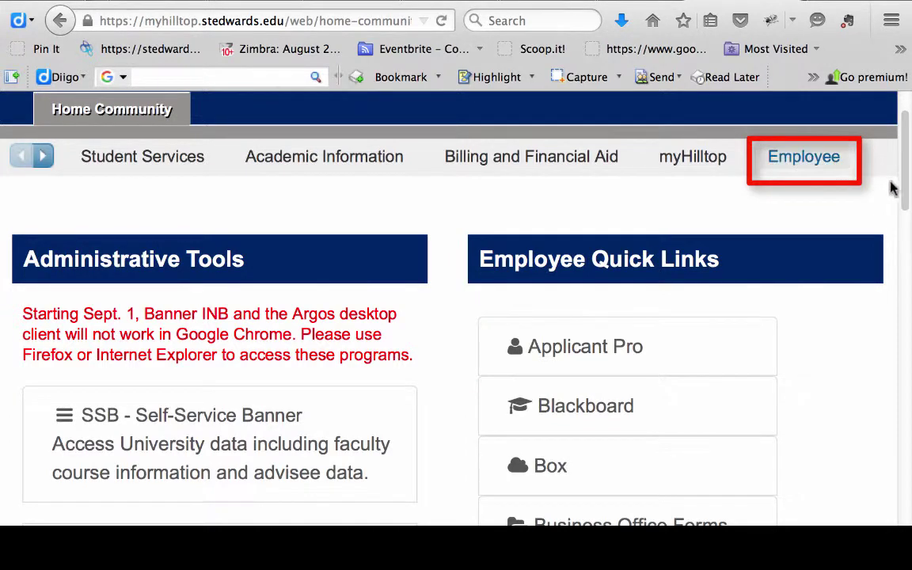
Launch Argos Web Viewer from the eLauncher page
left_click_drag(903, 162, 908, 238)
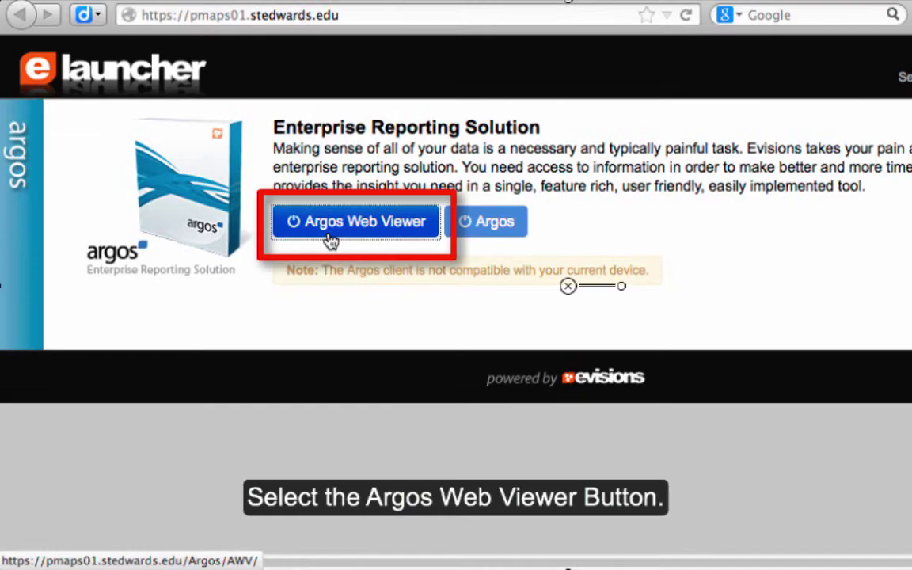
left_click(331, 241)
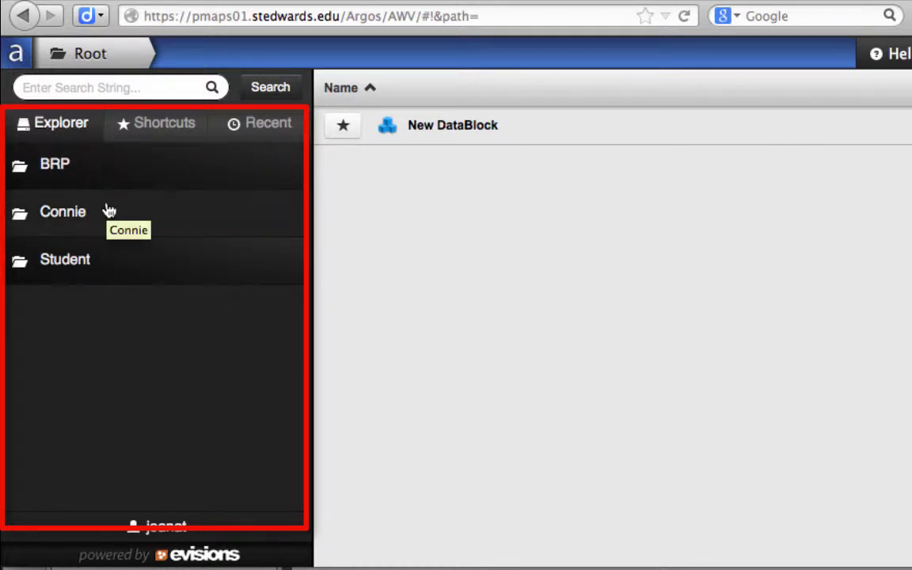
Browse into the Student folder and open its Joana Test subfolder
left_click(93, 268)
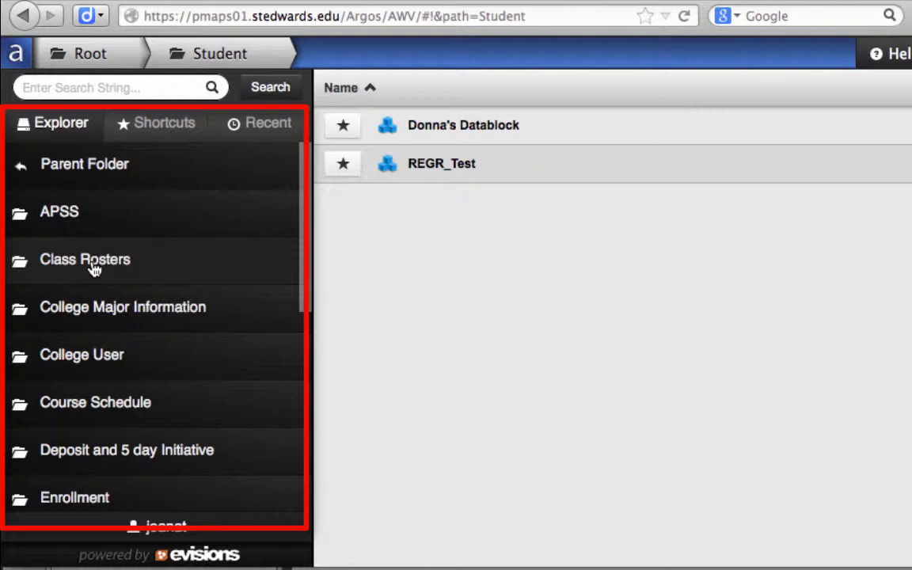
scroll(126, 416, "down", 3)
scroll(126, 416, "down", 3)
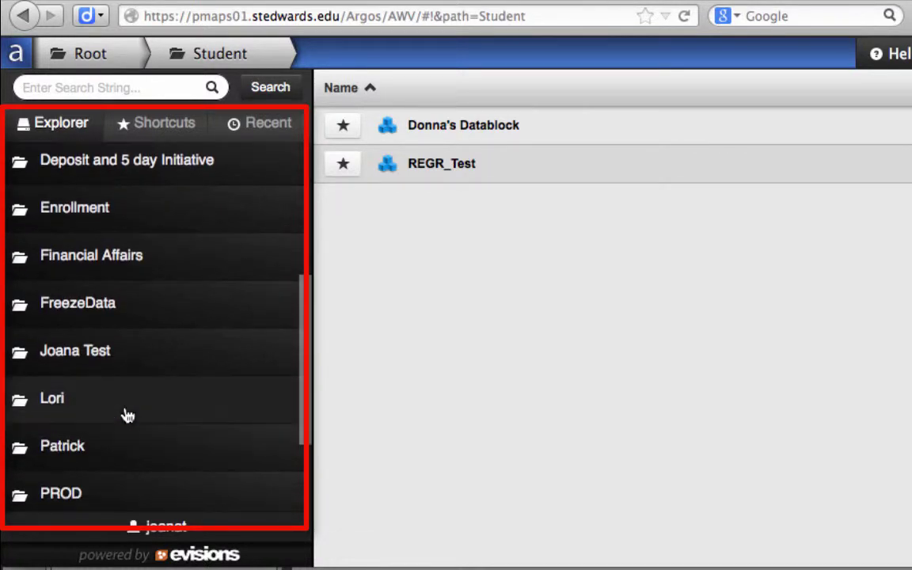
scroll(126, 416, "down", 3)
left_click(119, 222)
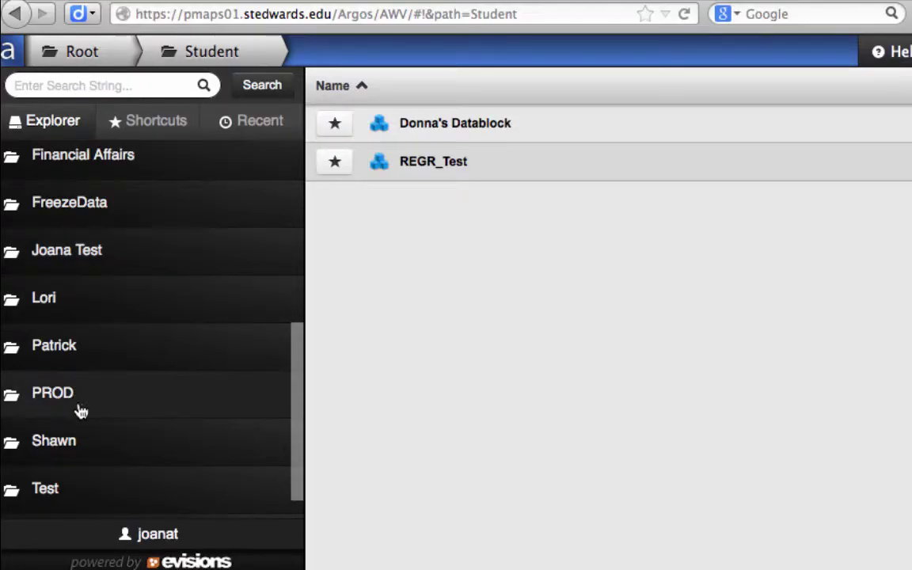
left_click(100, 264)
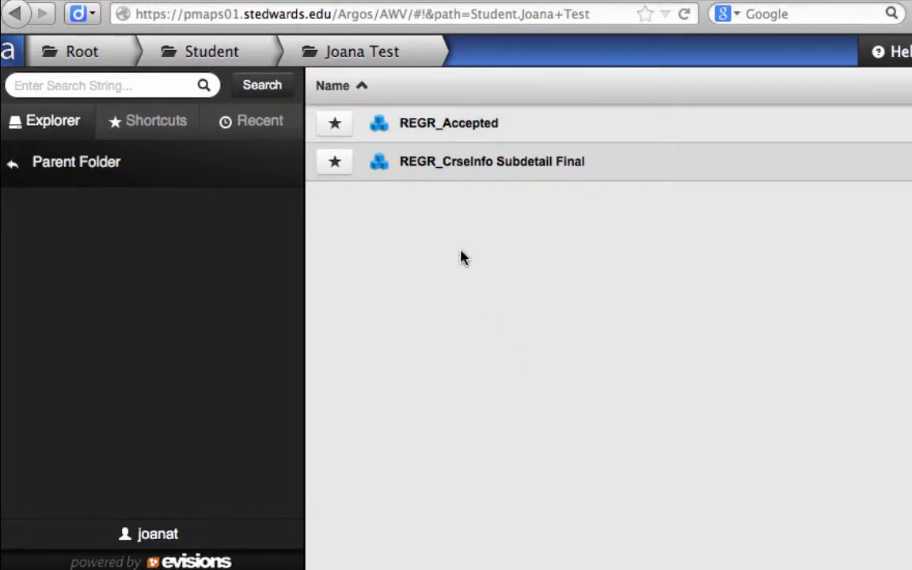
Create a personal shortcut to the REGR_Accepted datablock
left_click(332, 125)
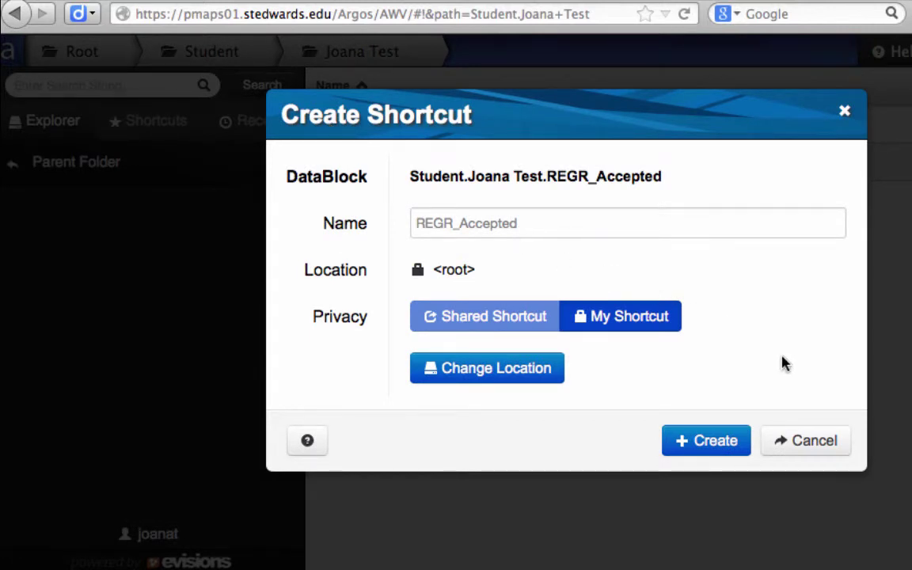
left_click(696, 445)
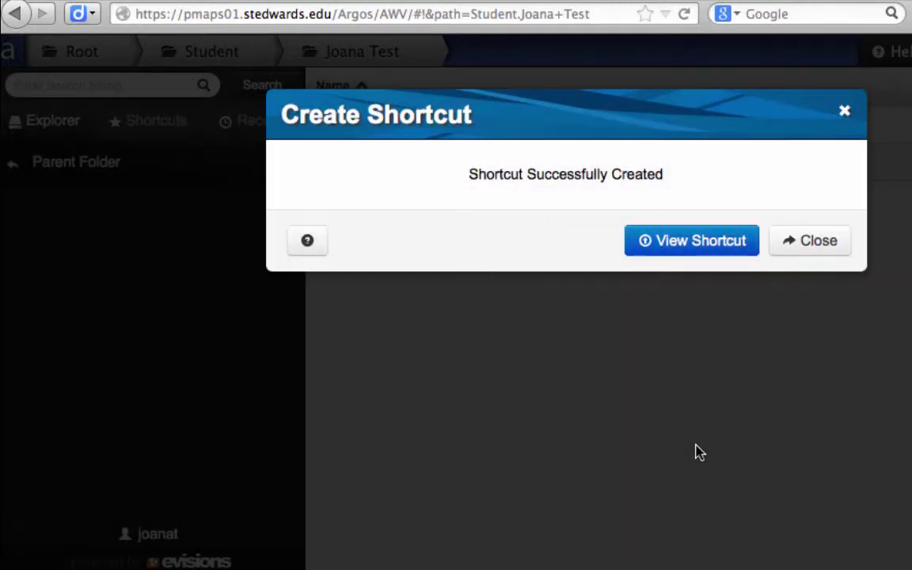
Dismiss the shortcut confirmation and view the saved shortcuts list
left_click(682, 252)
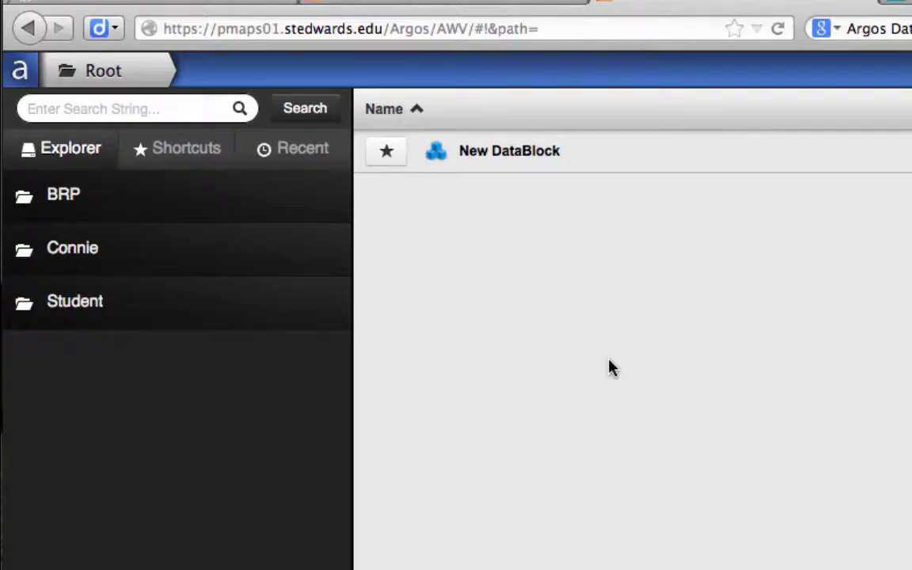
Go to Student > Joana Test and open the REGR_Accepted dashboard
left_click(140, 323)
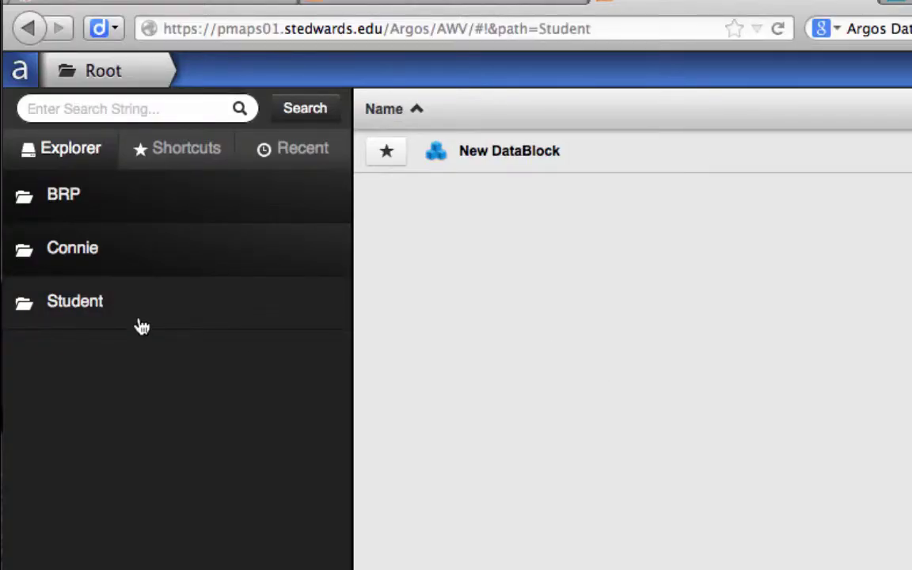
left_click_drag(346, 313, 348, 481)
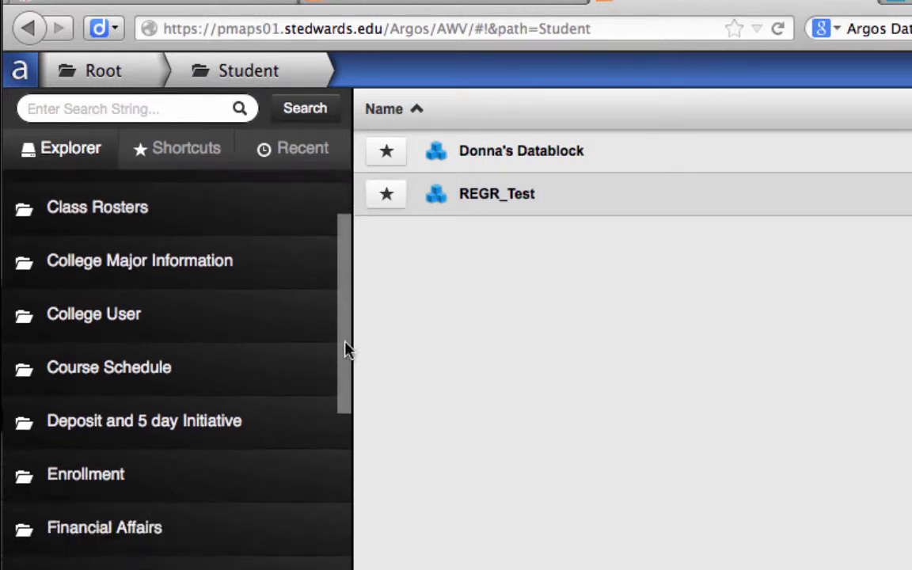
left_click(222, 386)
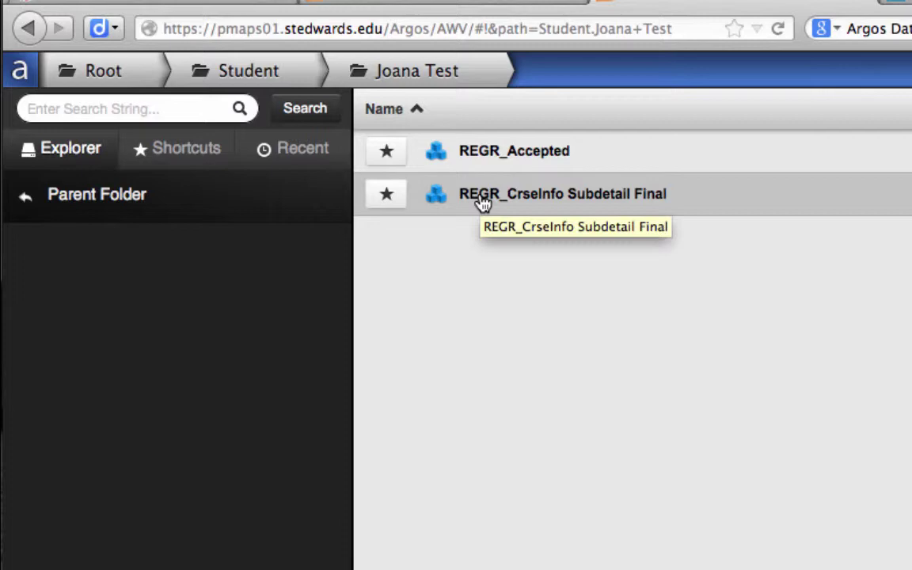
double_click(480, 159)
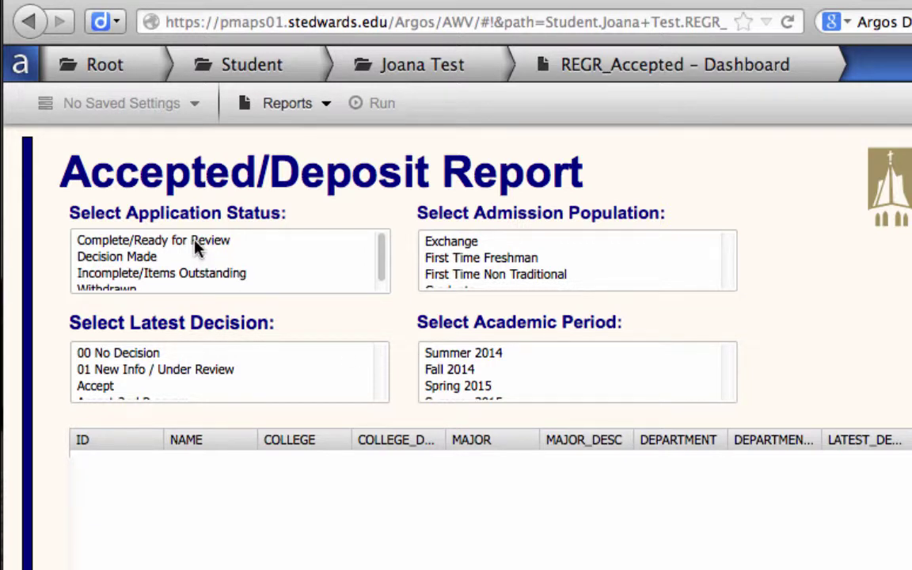
Choose Decision Made, First Time Freshman, Accept and Fall 2014 as report parameters
left_click(153, 258)
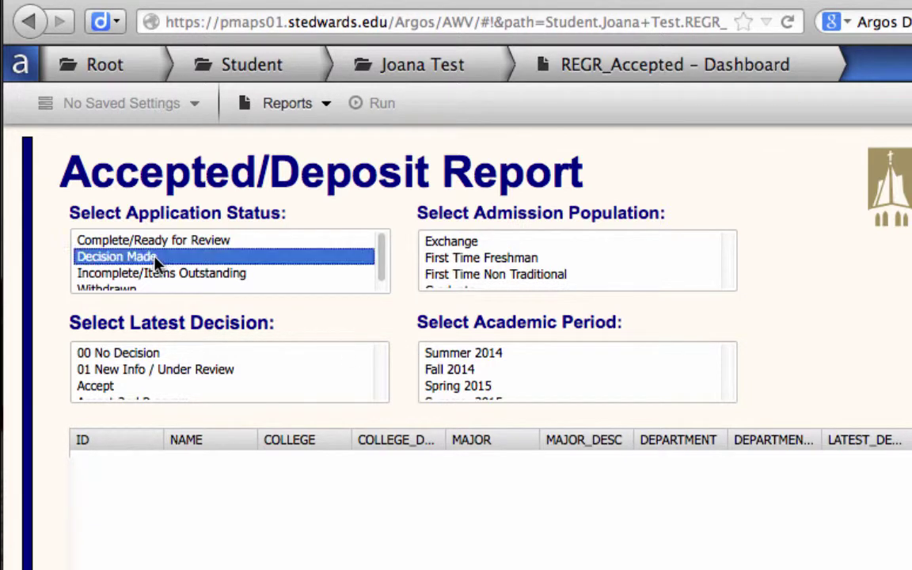
left_click(442, 261)
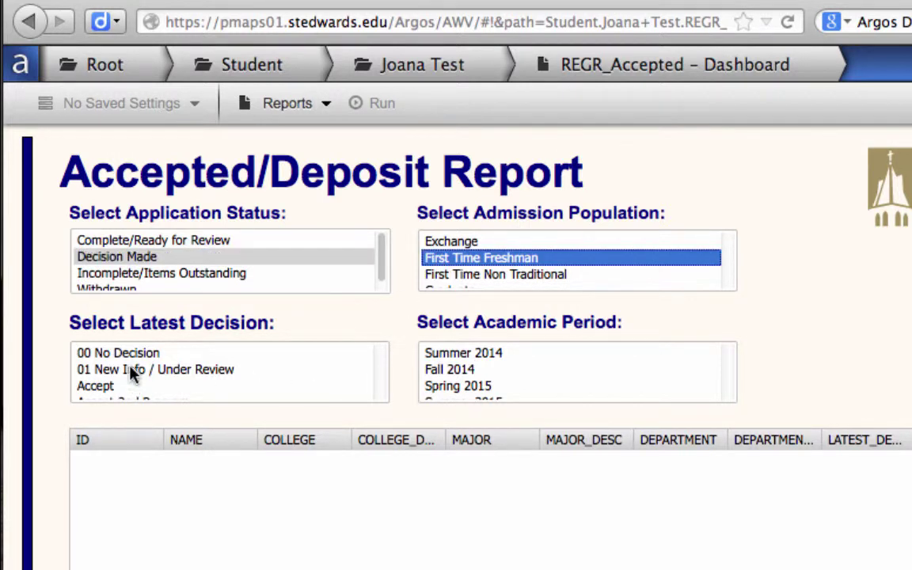
left_click(127, 385)
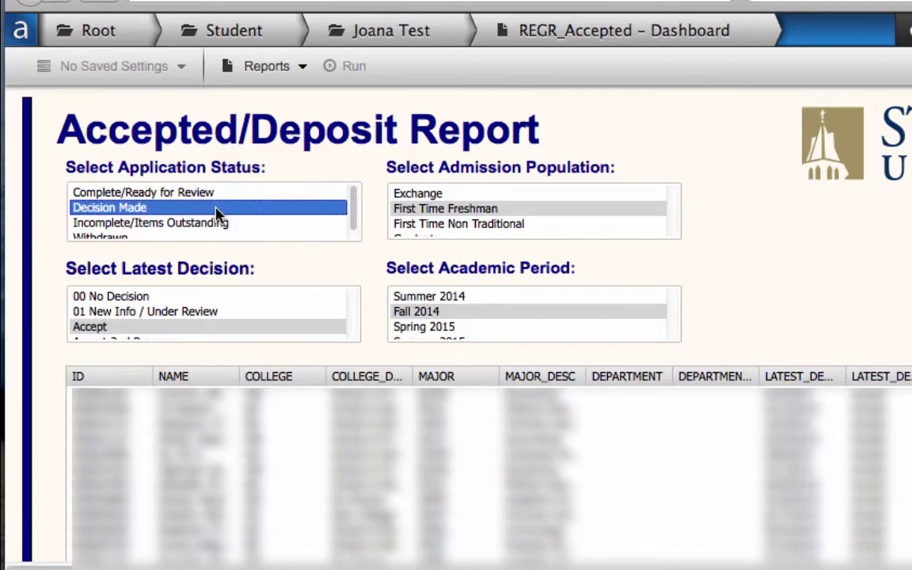
left_click(407, 210)
left_click(247, 326)
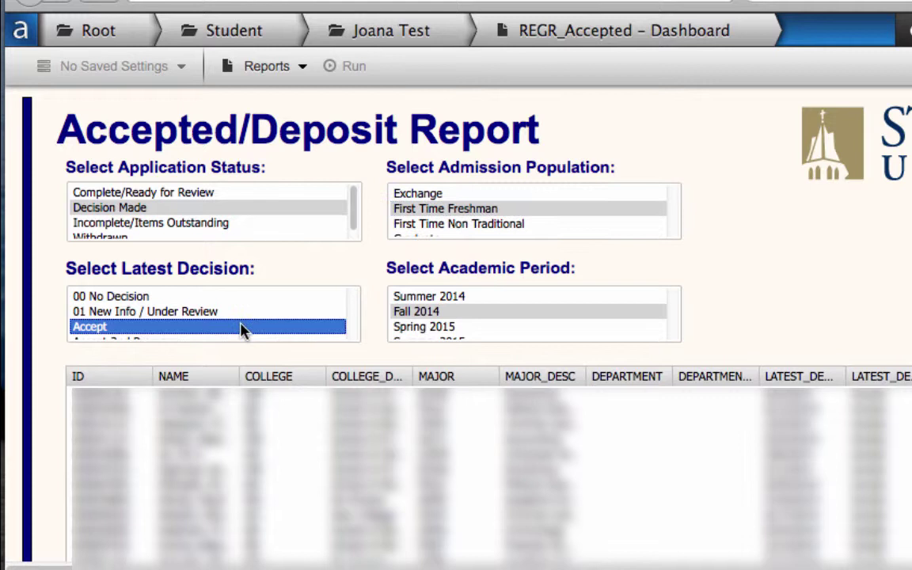
left_click(444, 311)
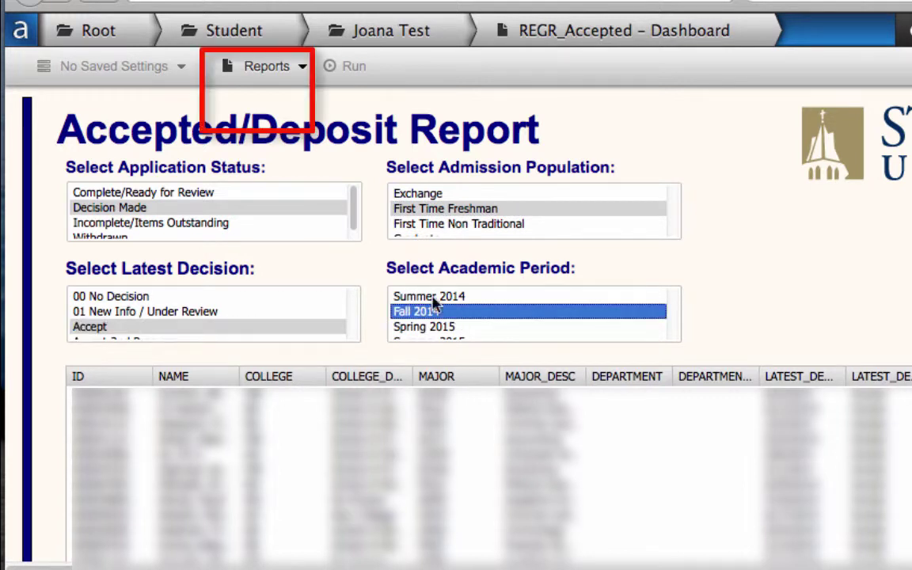
Run the Deposit Report from the Reports list and open report.csv in Excel
left_click(301, 78)
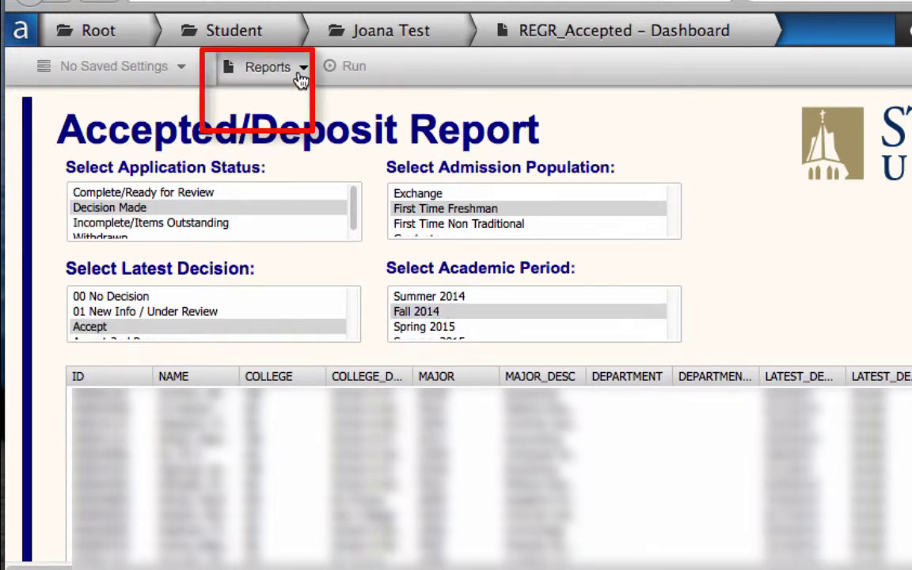
left_click(299, 102)
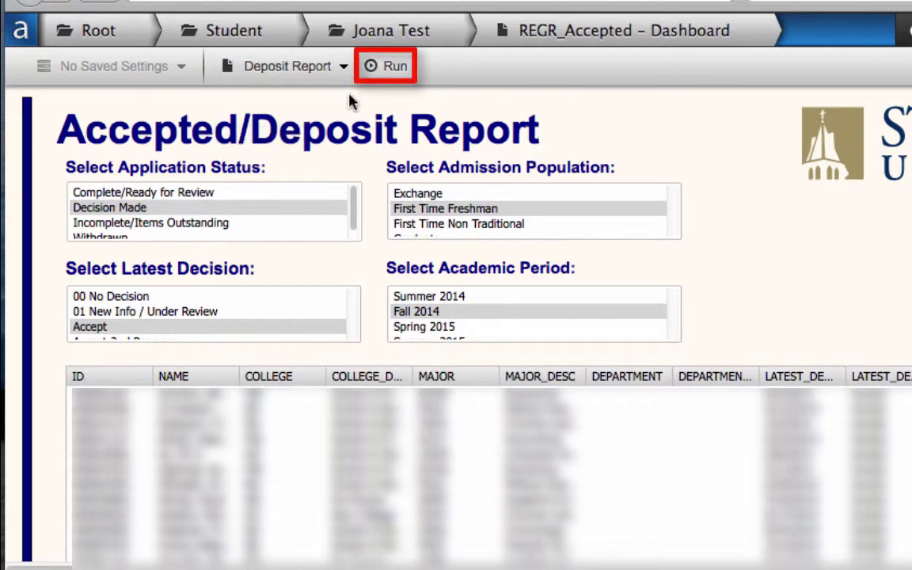
left_click(399, 80)
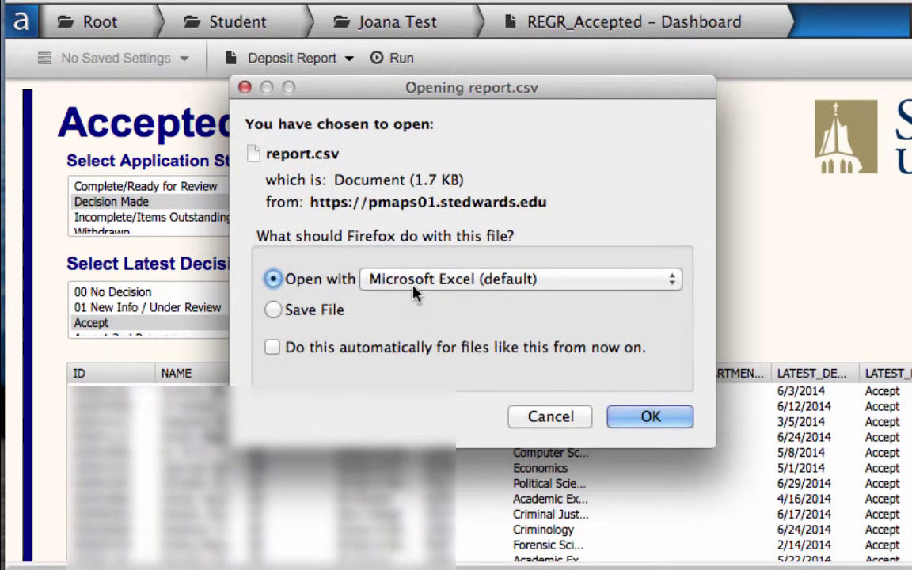
left_click(651, 417)
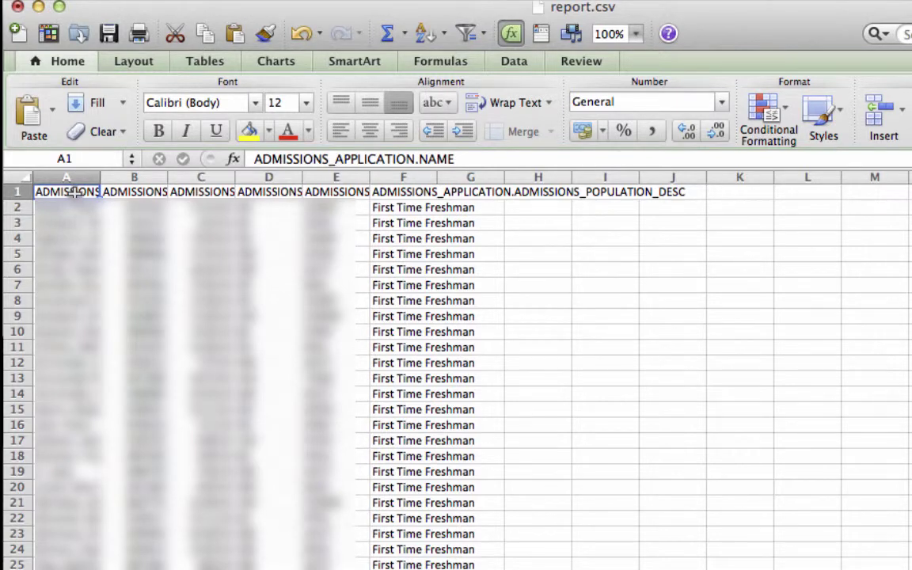
Rename the A1 header to 'Name' and autofit column A
type("Name")
key("Return")
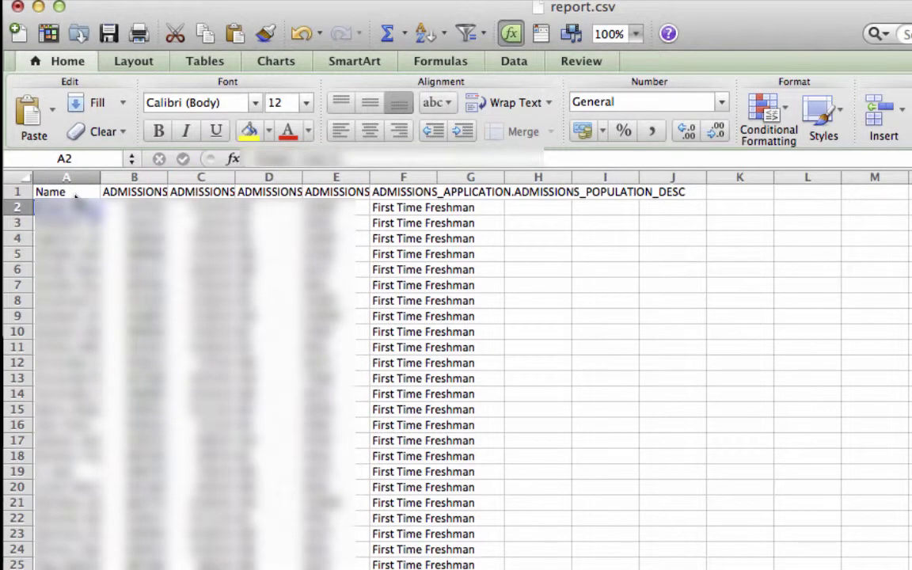
double_click(100, 181)
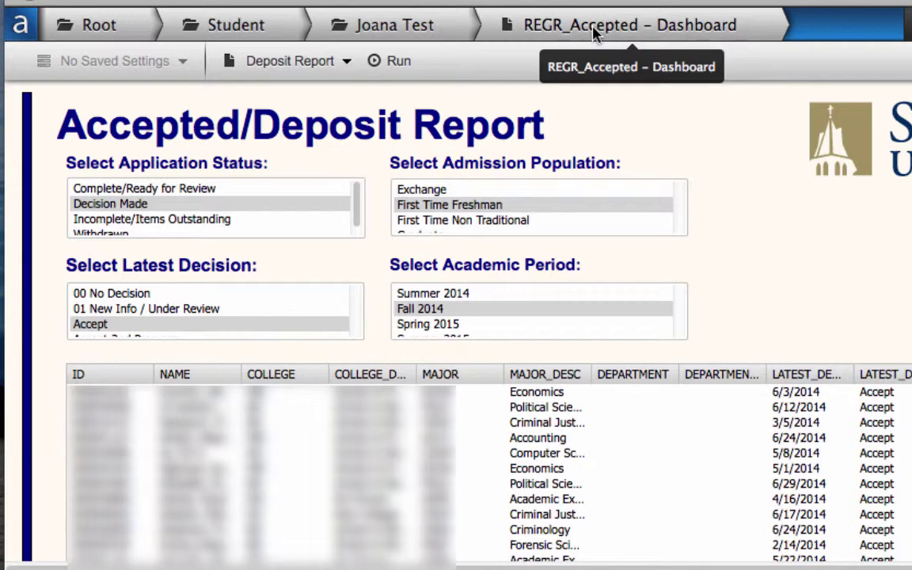
Return to the Joana Test folder via its breadcrumb
left_click(405, 34)
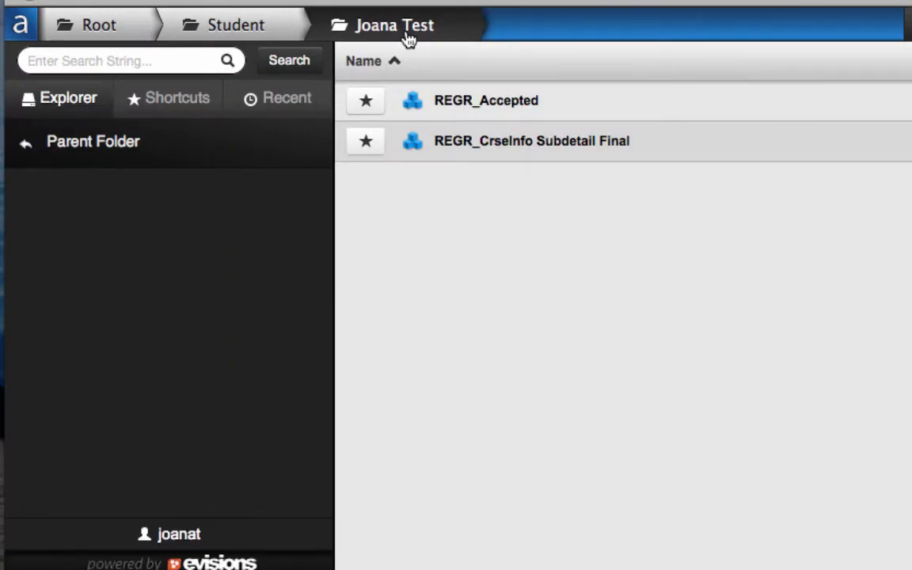